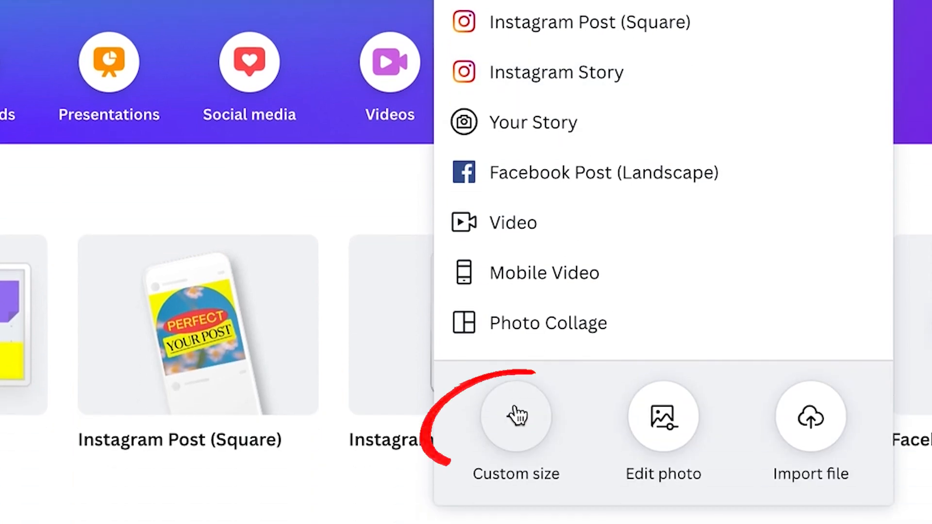
- Create a blank custom-size design of 1080 × 1920 px
click(517, 415)
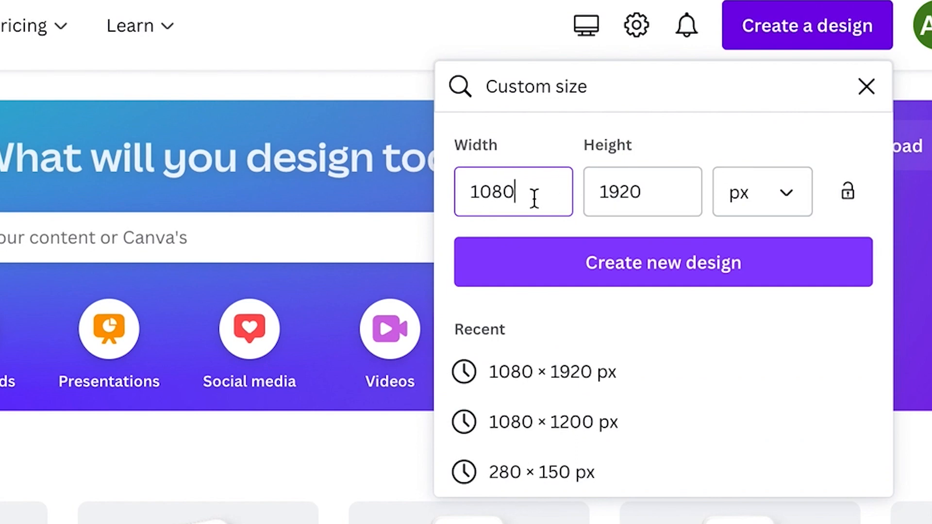
click(685, 277)
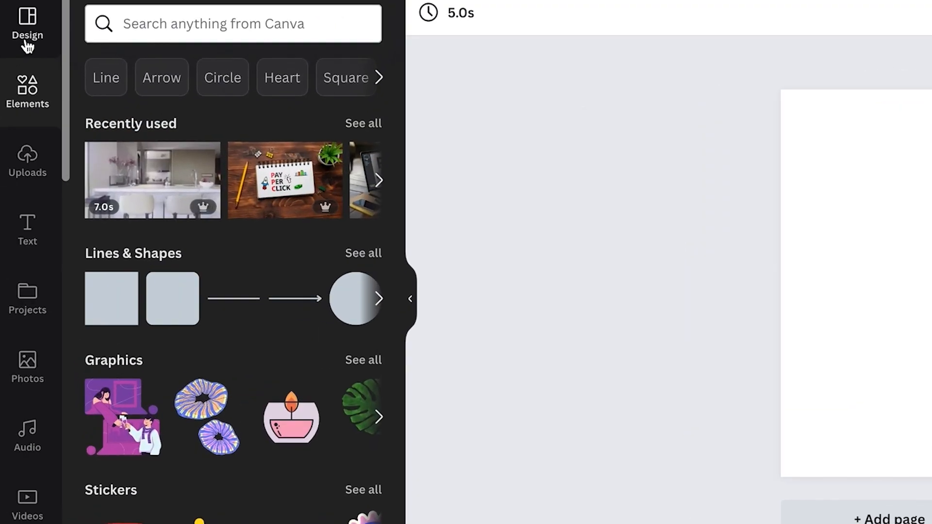
- Search templates for 'Reels' and apply the sunset-over-the-sea quote template to the page
click(27, 42)
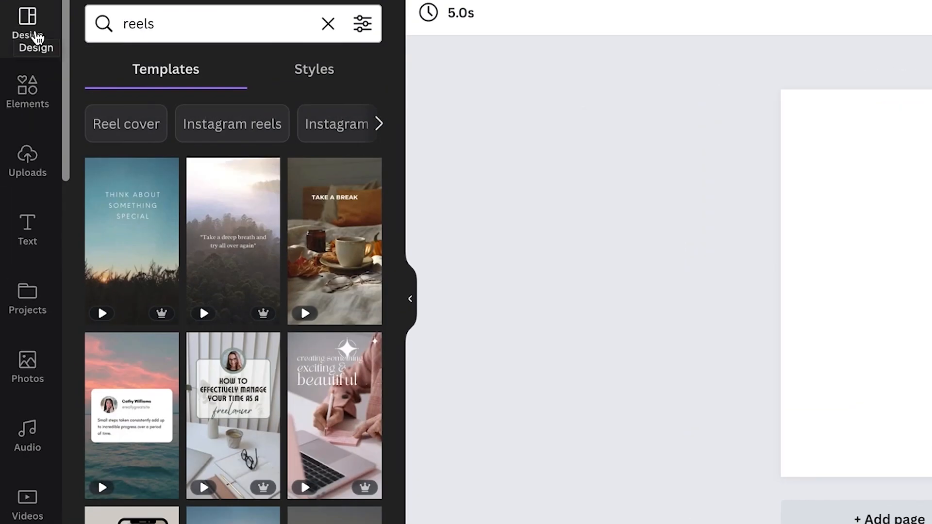
click(174, 27)
click(328, 24)
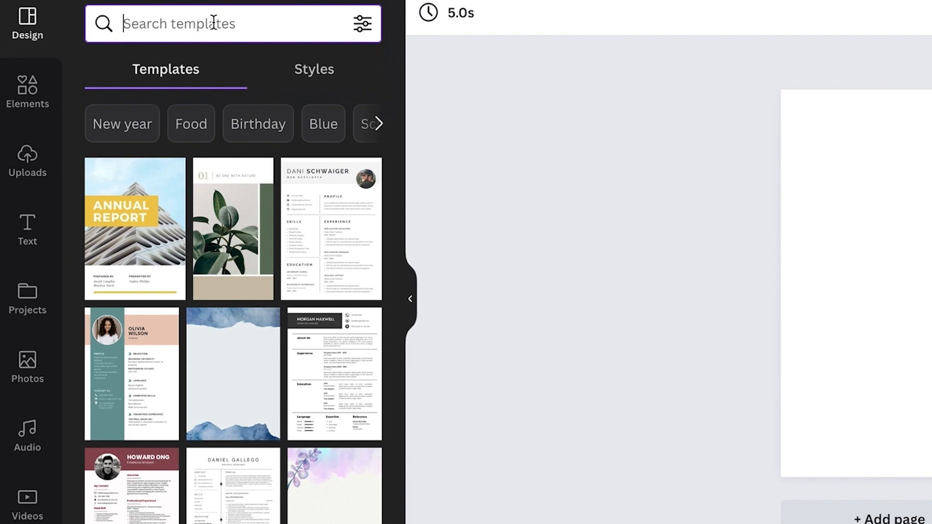
text(Reels)
key(Return)
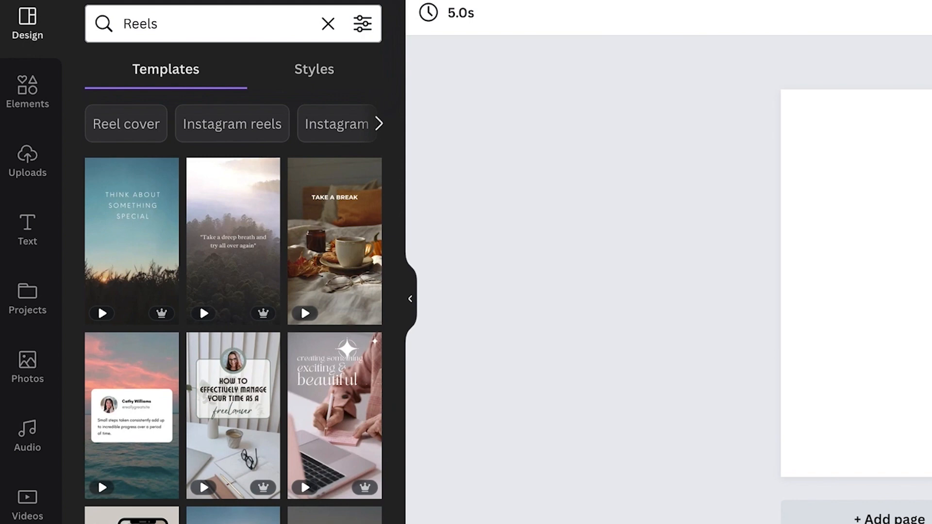
mouse_move(159, 400)
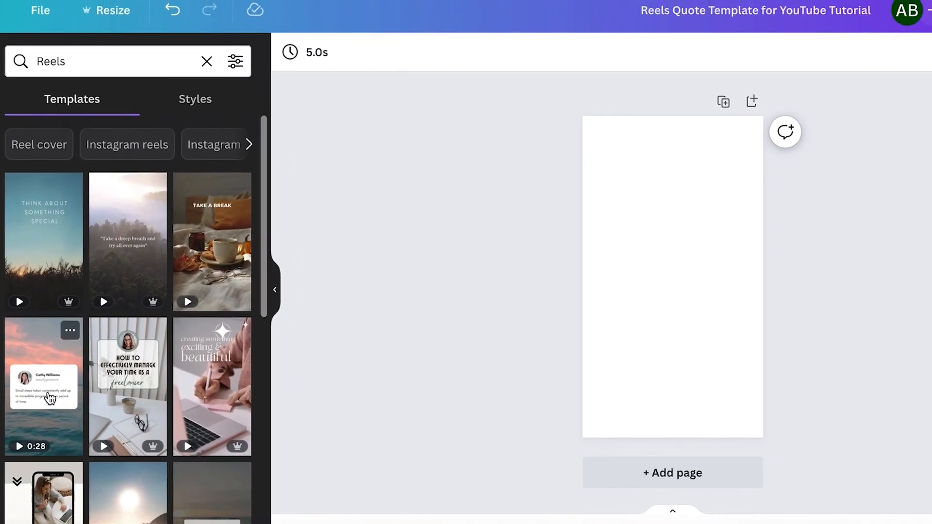
click(141, 429)
click(672, 183)
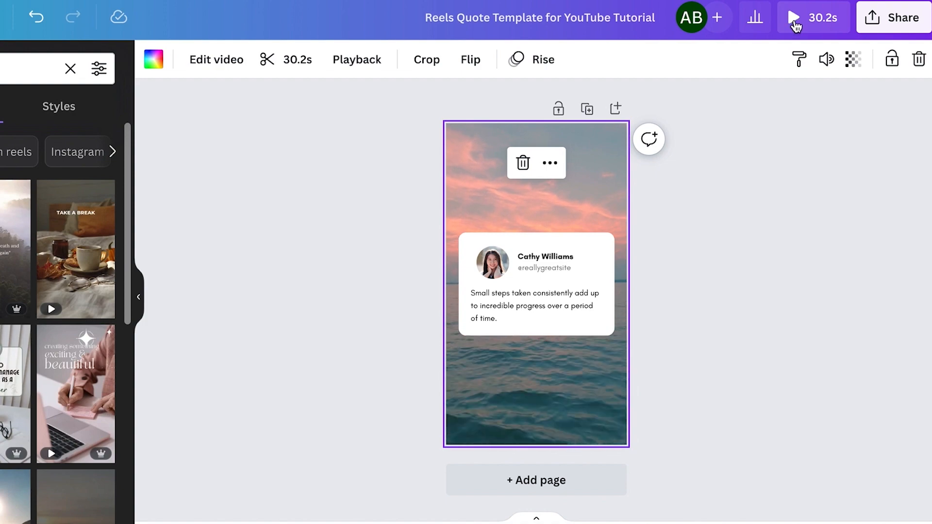
click(794, 22)
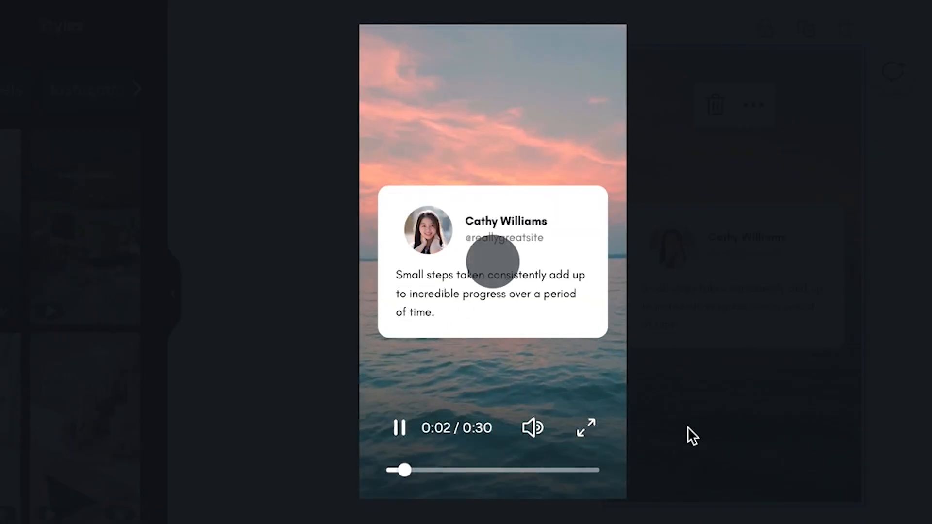
drag(418, 473, 267, 470)
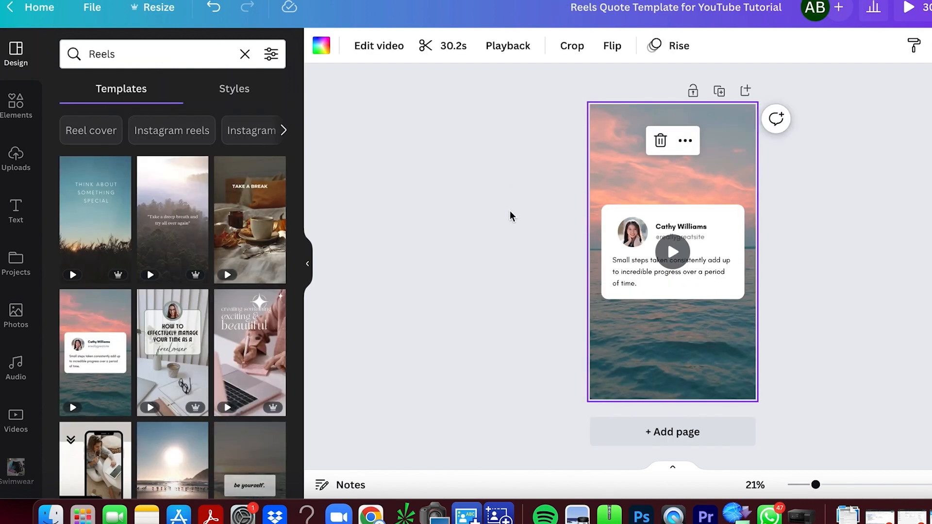
click(509, 212)
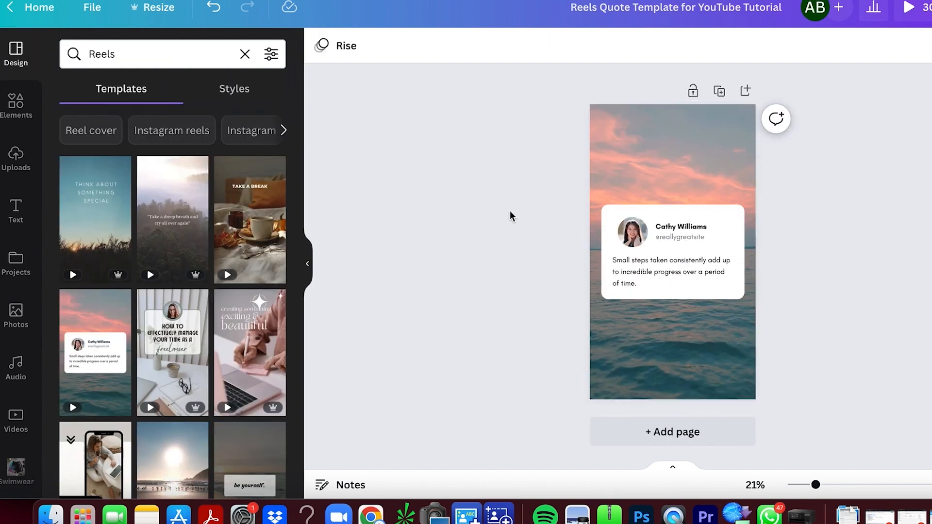
drag(817, 486, 825, 485)
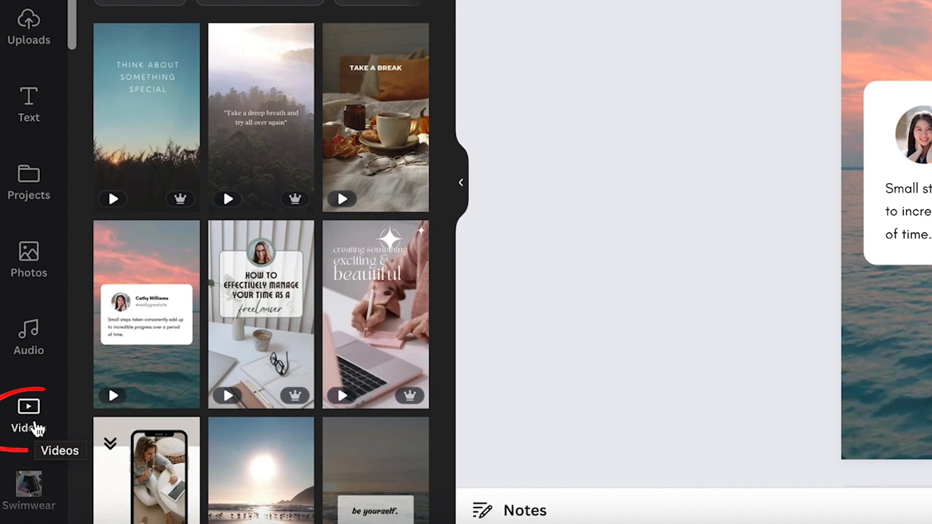
- Search the stock video library for 'kitchen' and browse the results
click(34, 425)
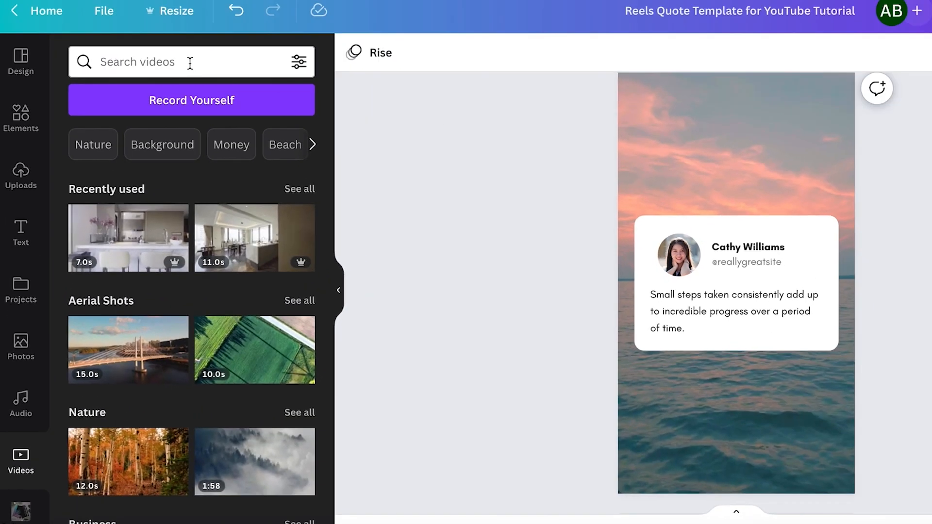
click(190, 62)
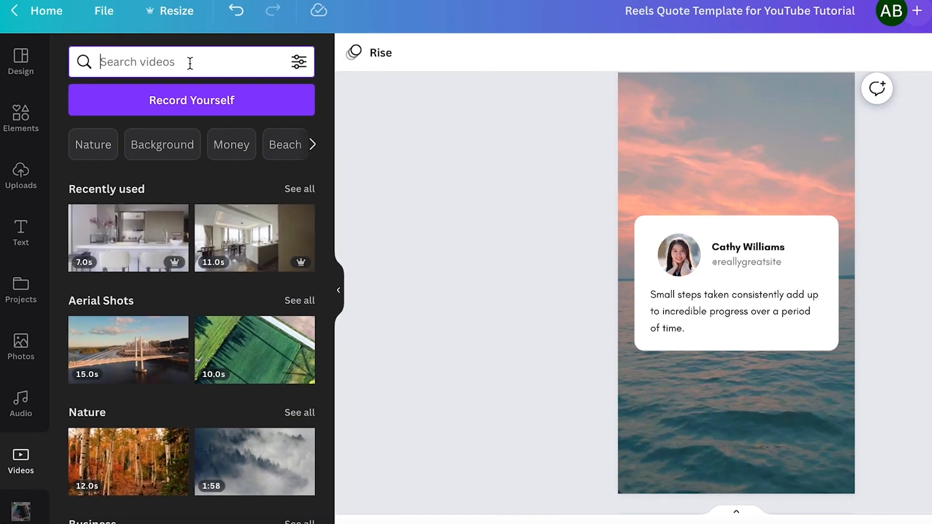
text(kitchen)
key(Return)
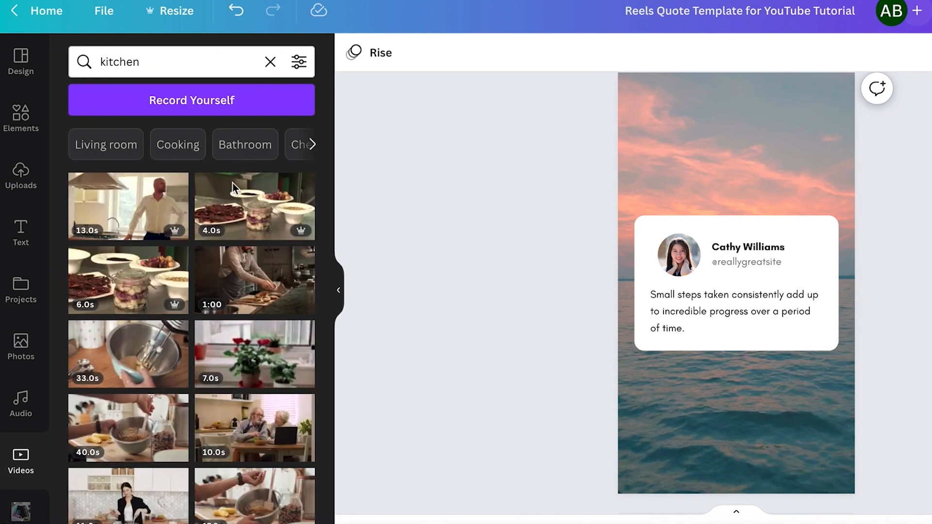
mouse_move(217, 386)
scroll(217, 386, down, 5)
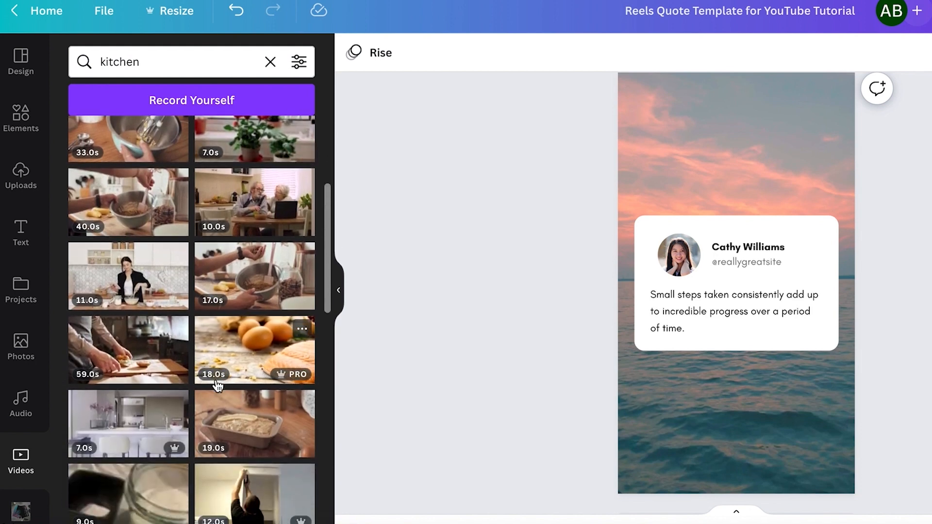
scroll(217, 386, down, 3)
scroll(217, 386, down, 2)
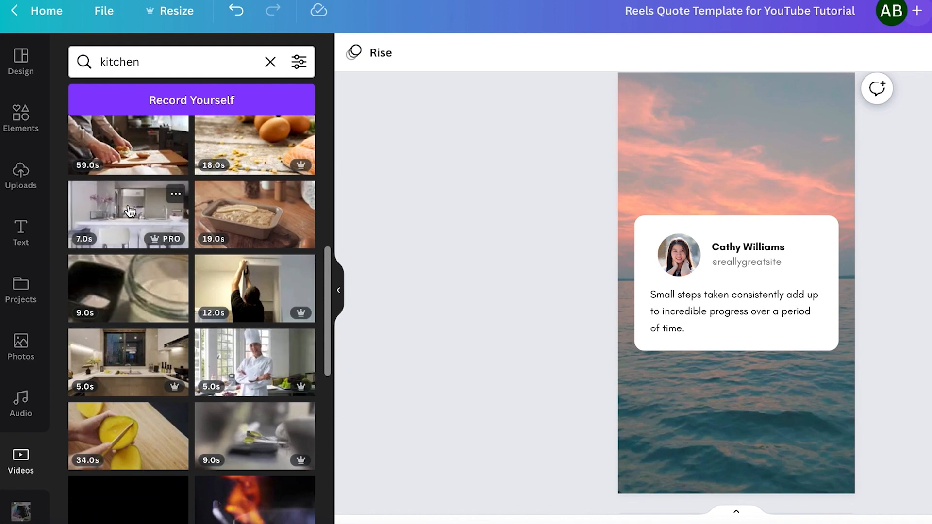
- Set the 7-second kitchen clip as the page background behind the quote card
drag(117, 240, 644, 145)
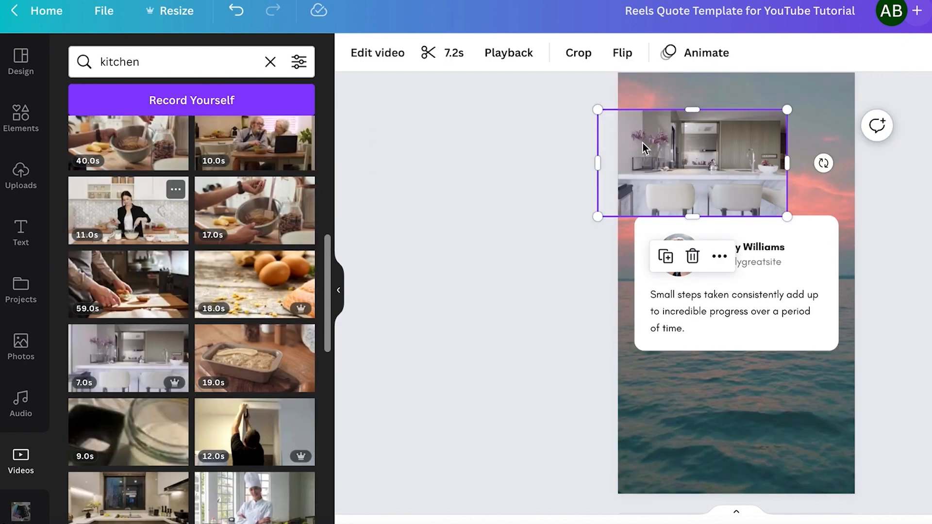
key(Delete)
drag(143, 332, 680, 98)
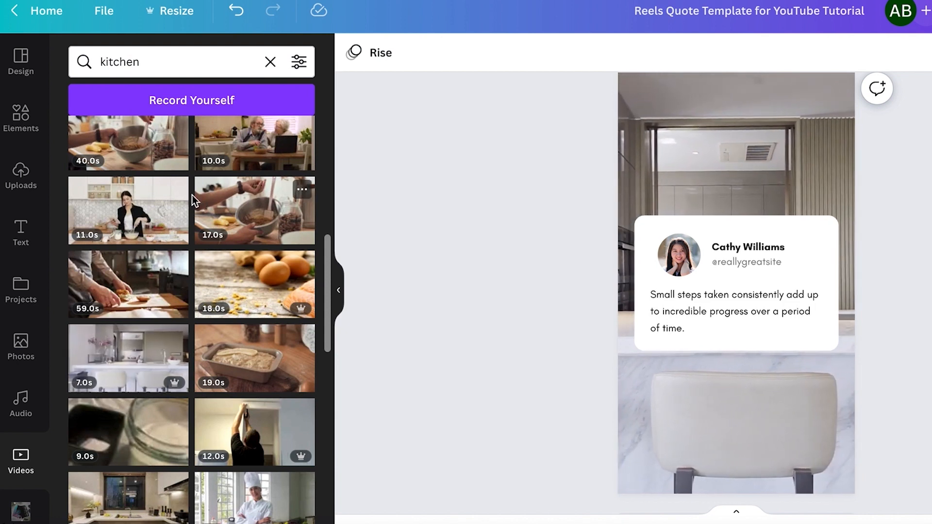
click(19, 346)
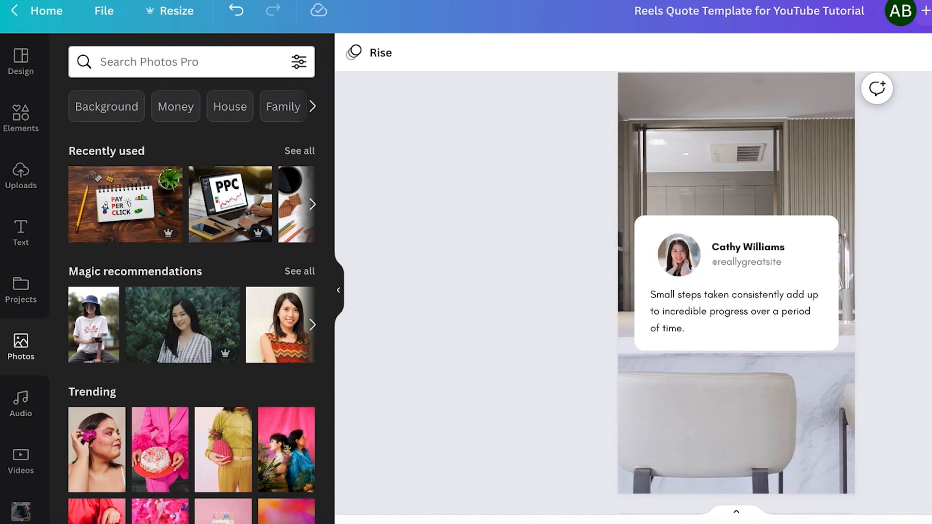
- Drag the red-top headshot from uploaded images into the profile circle
click(12, 173)
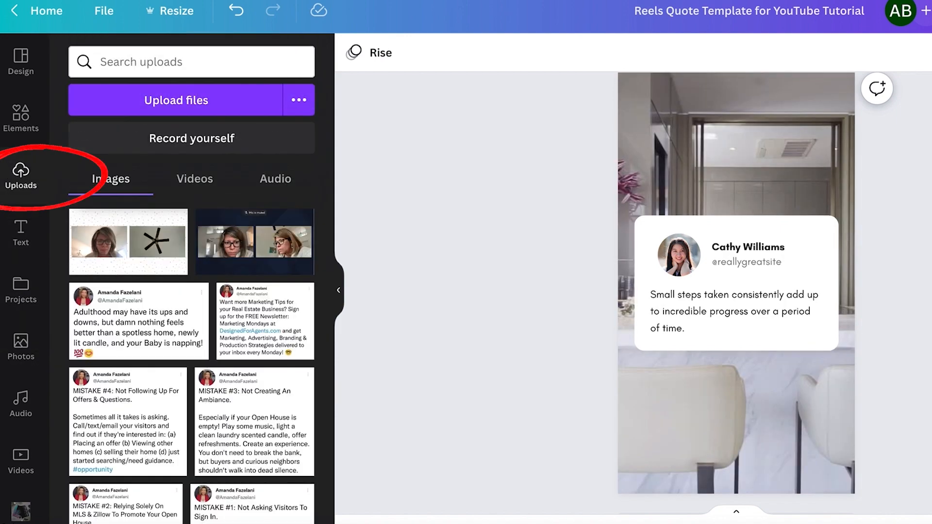
mouse_move(232, 330)
scroll(232, 330, down, 20)
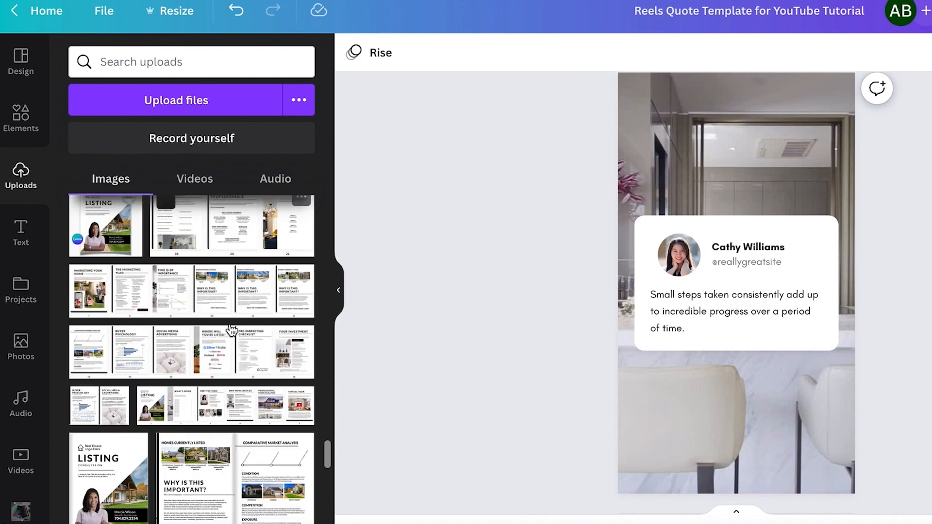
scroll(231, 330, down, 20)
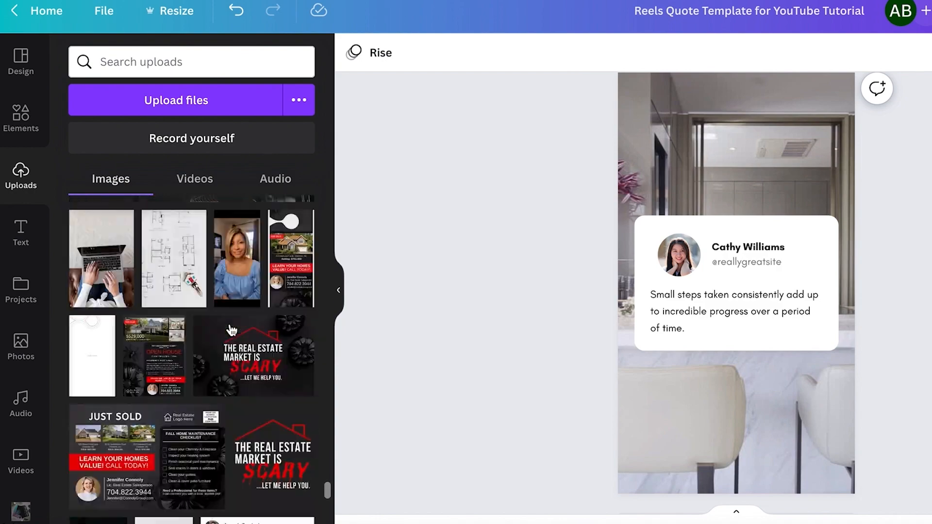
scroll(232, 330, down, 20)
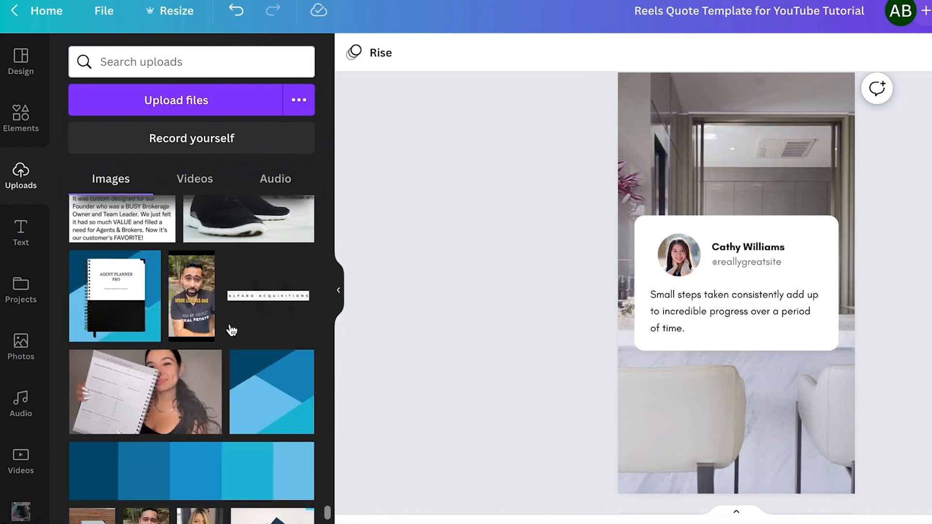
scroll(231, 330, down, 20)
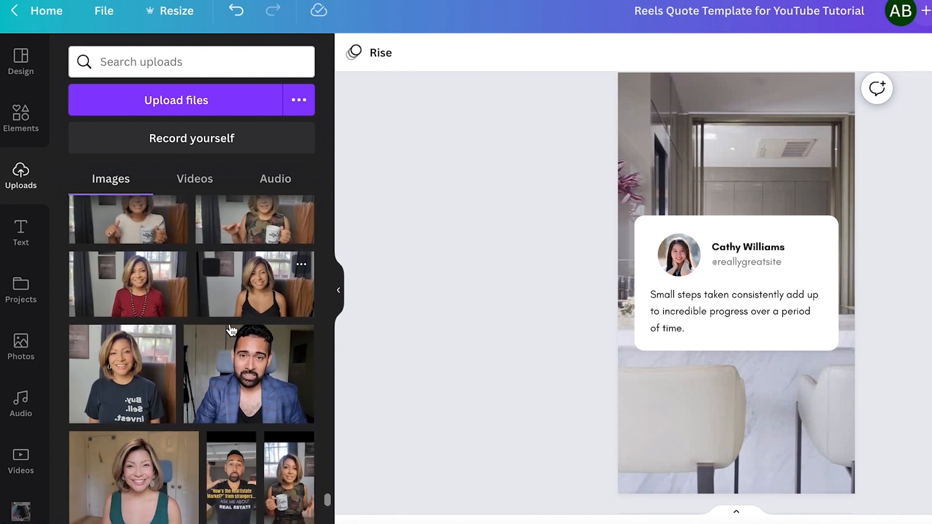
drag(137, 327, 680, 262)
- Recentre the woman's face within the circular photo frame
key(ctrl+plus)
key(ctrl+plus)
key(ctrl+plus)
key(ctrl+plus)
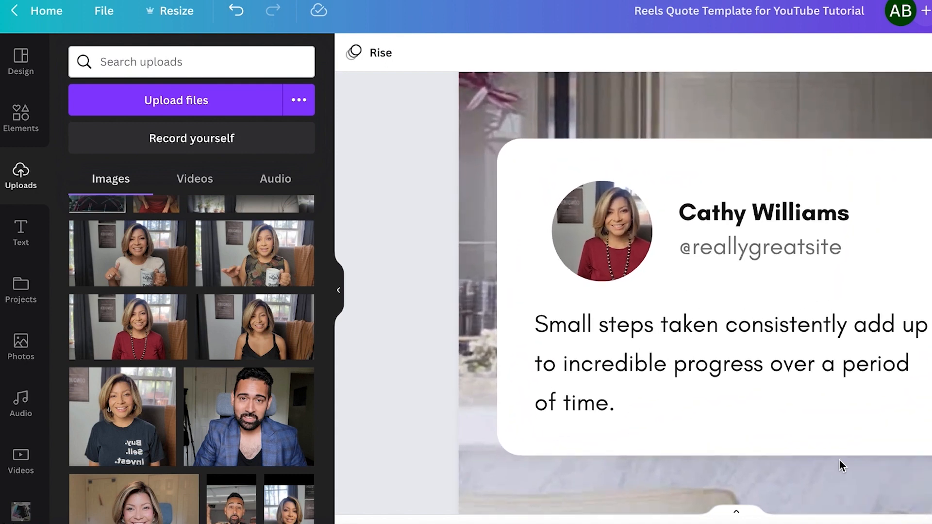
double_click(604, 226)
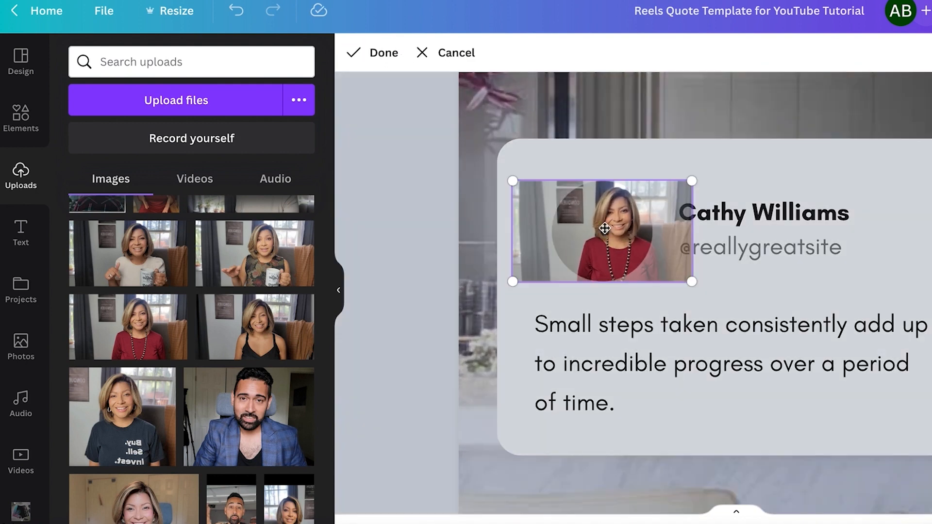
drag(605, 225, 577, 223)
click(804, 161)
- Replace the placeholder name on the card with the person's full name
click(803, 161)
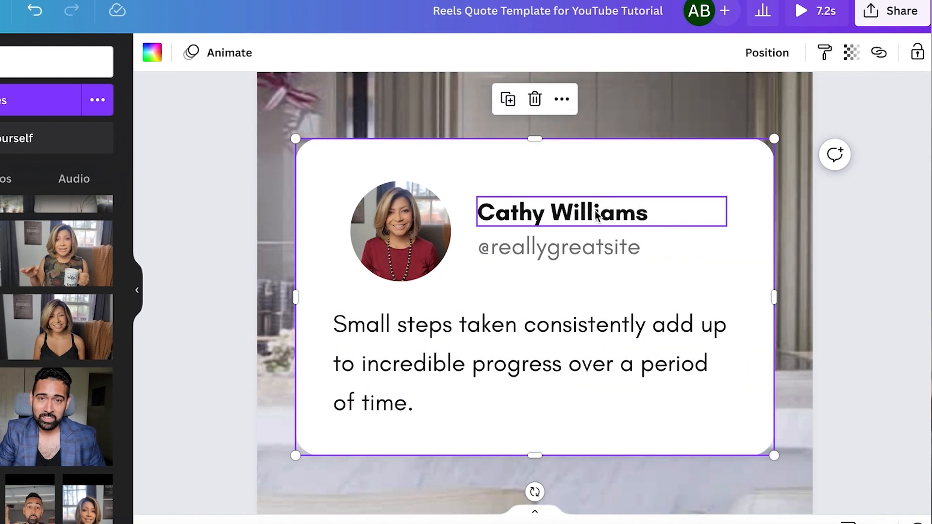
click(796, 212)
click(796, 212)
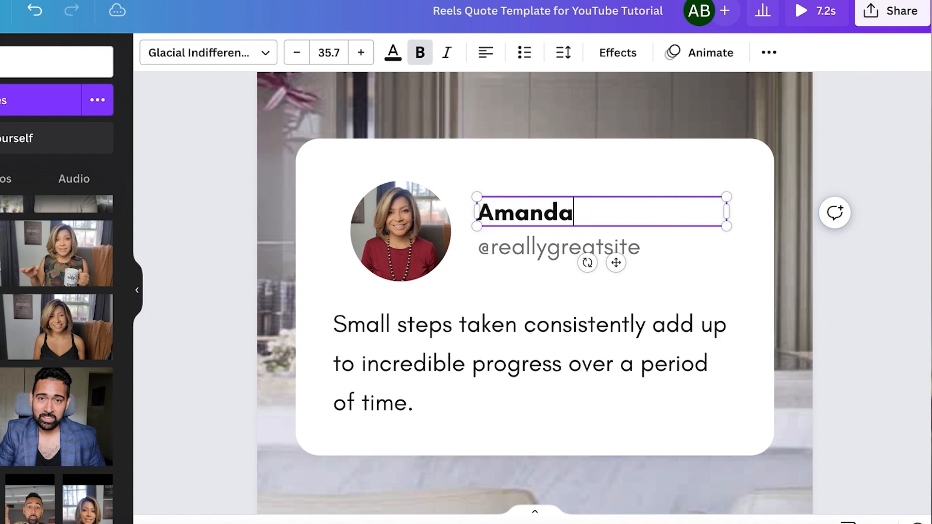
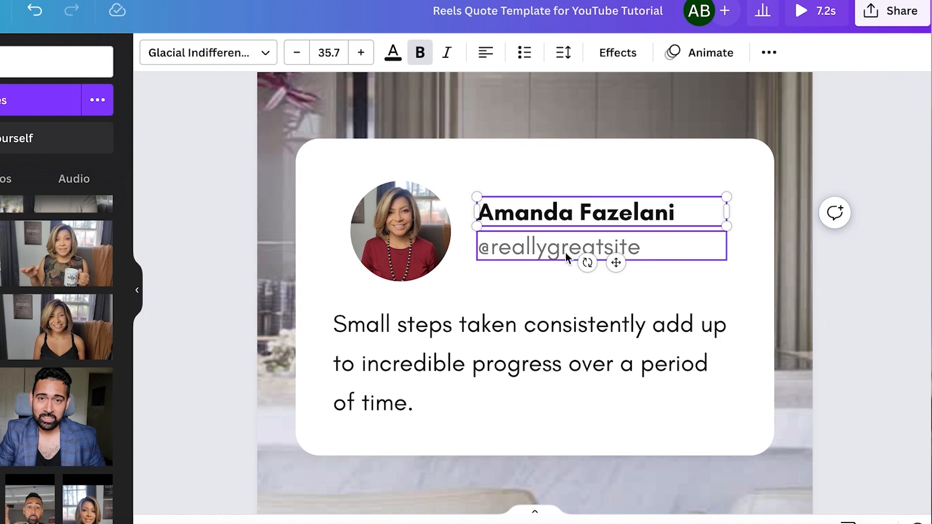
- Replace the placeholder handle after the @ with one matching the person's name
double_click(588, 258)
key(BackSpace)
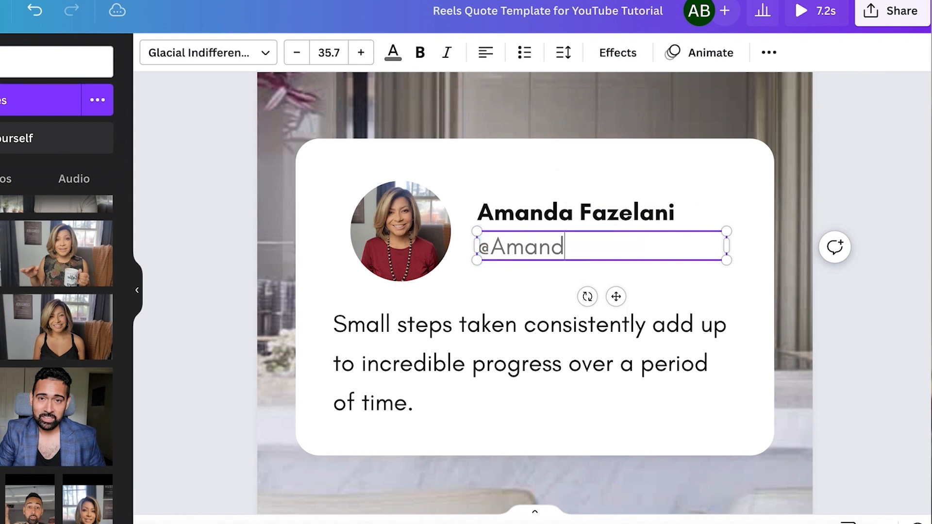
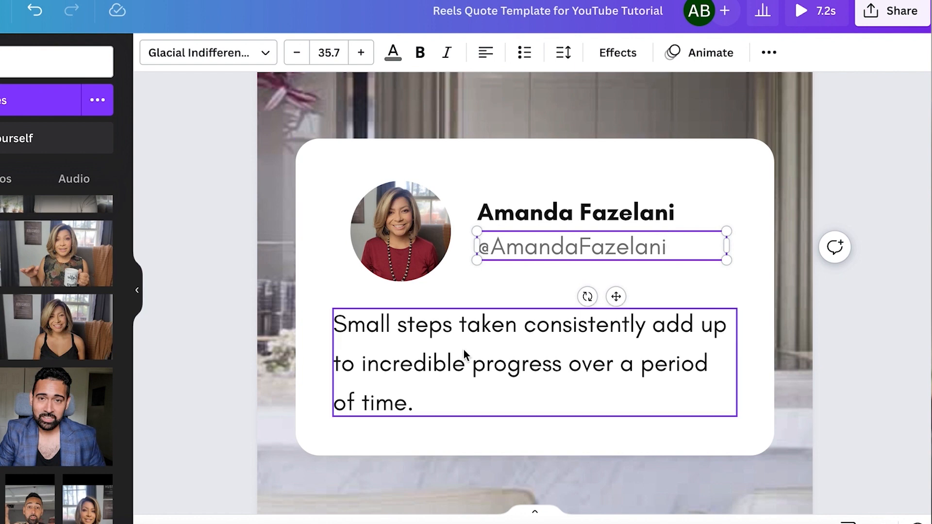
click(464, 354)
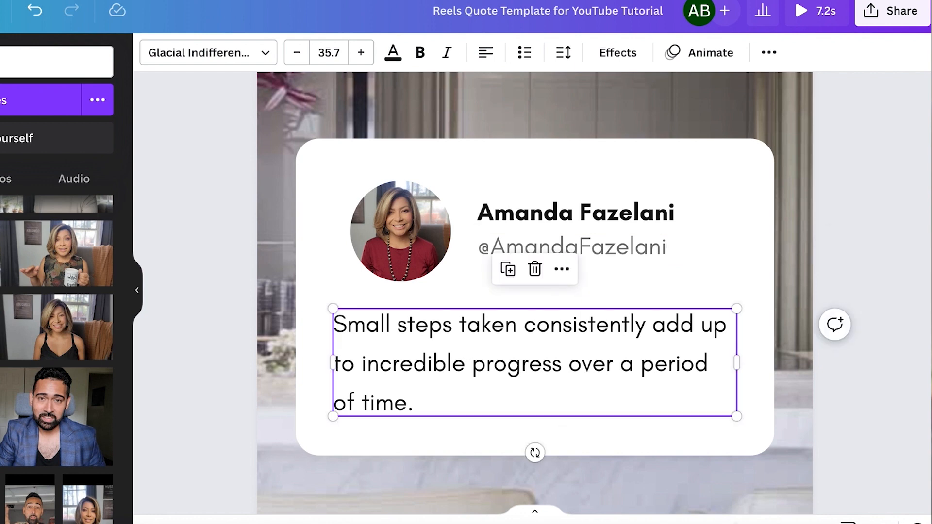
- Select and copy the 'Real estate cannot be lost or stolen' quote from the copied design
scroll(534, 316, down, 5)
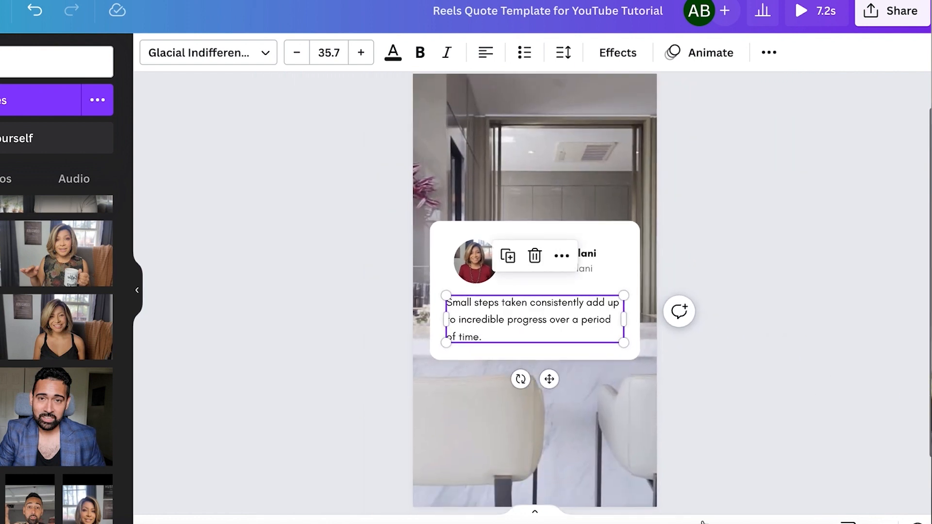
click(704, 410)
scroll(703, 410, down, 2)
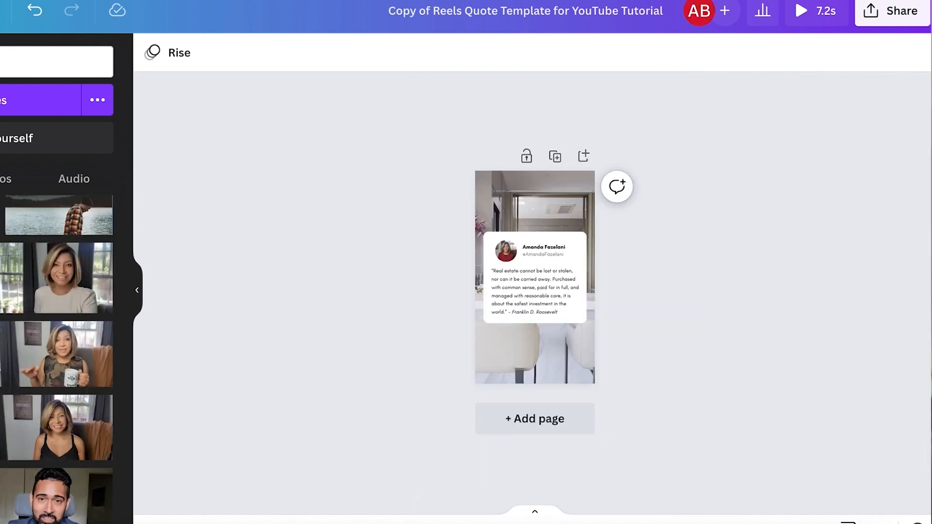
scroll(535, 276, up, 5)
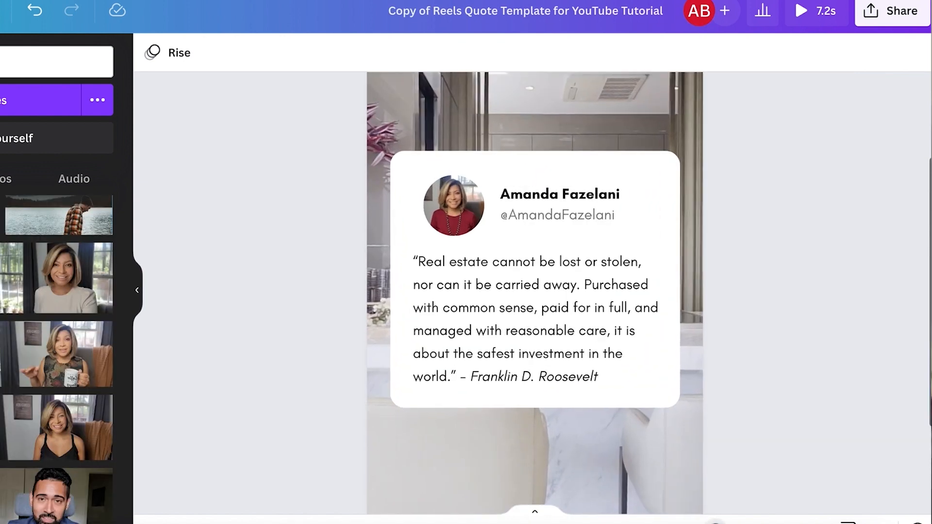
click(626, 401)
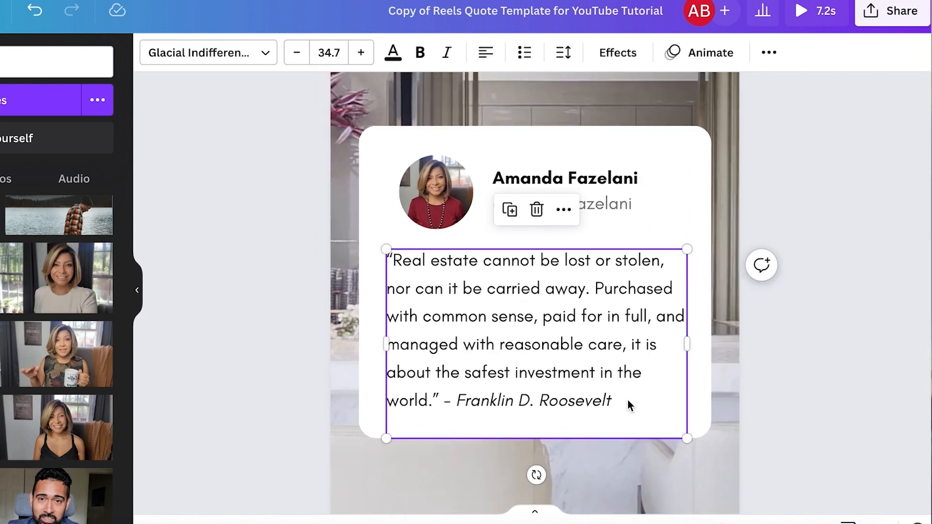
click(627, 399)
key(ctrl+a)
key(super+c)
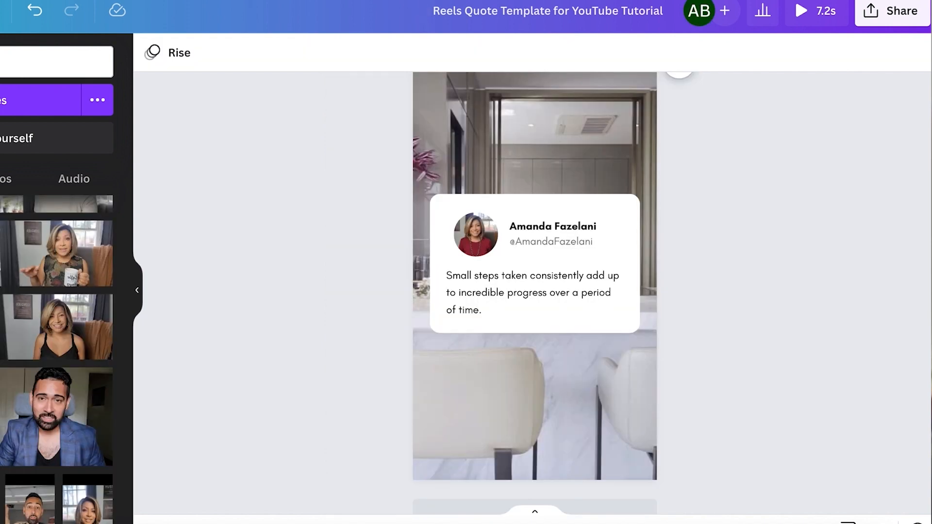
scroll(534, 277, up, 5)
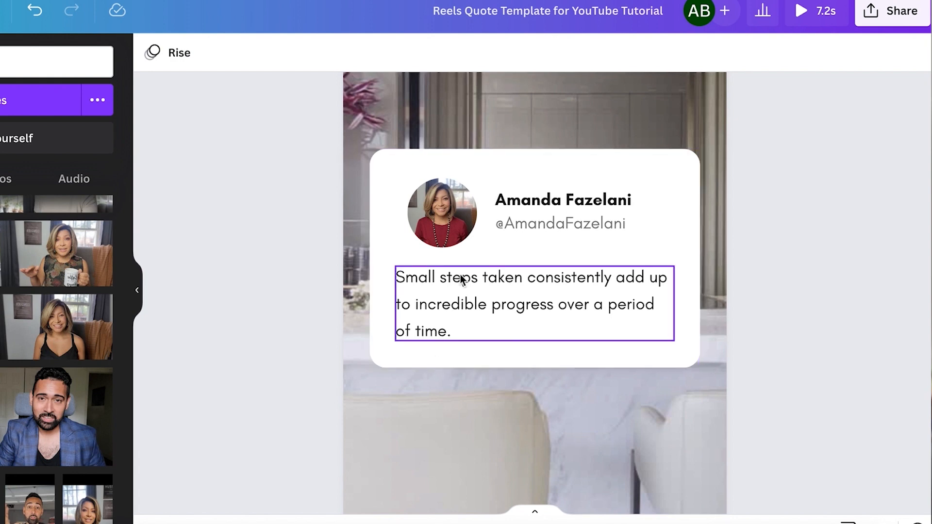
- Paste the Roosevelt real-estate quote over the card's placeholder quote
double_click(466, 304)
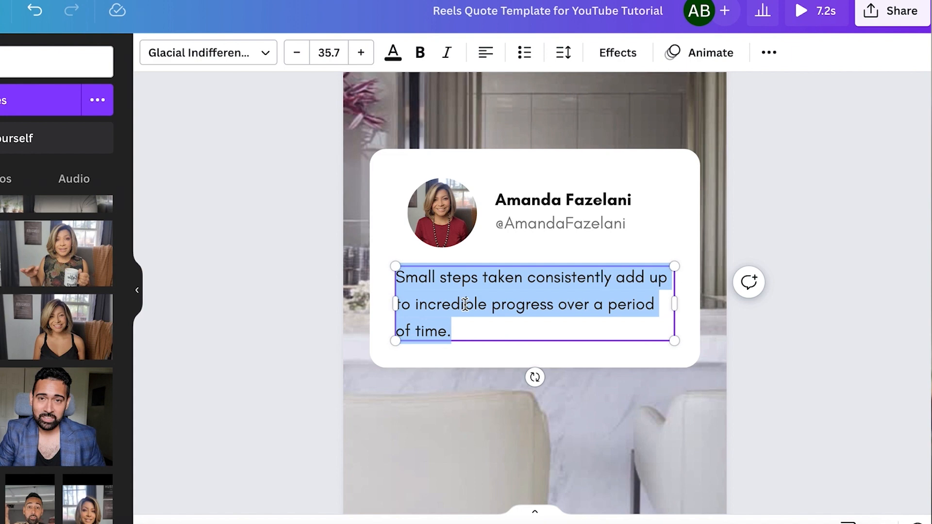
key(super+v)
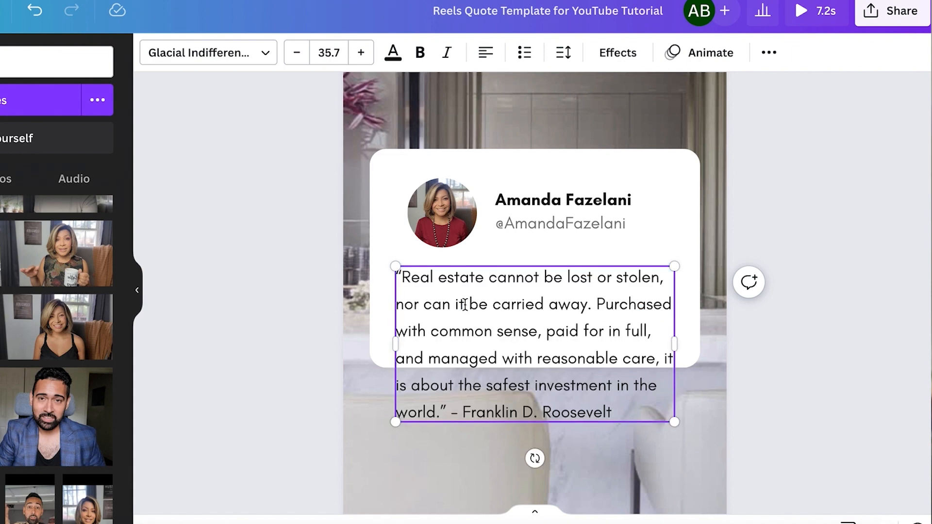
click(755, 381)
scroll(535, 291, down, 5)
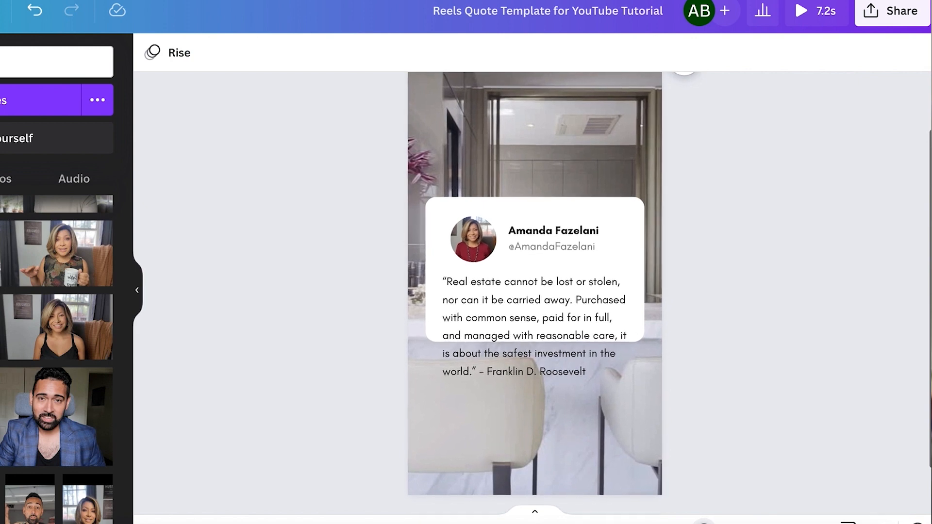
scroll(535, 292, up, 3)
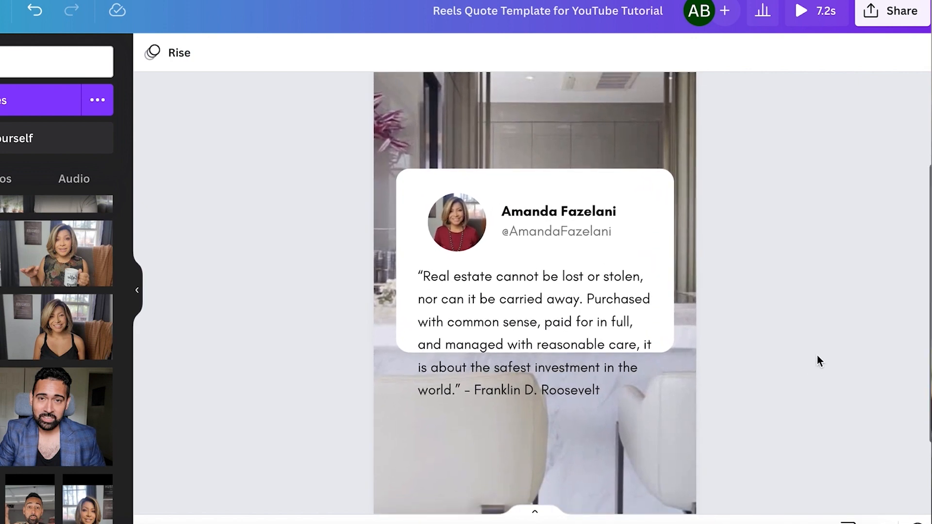
- Stretch the white card's bottom edge down so the whole Roosevelt quote fits inside
click(564, 190)
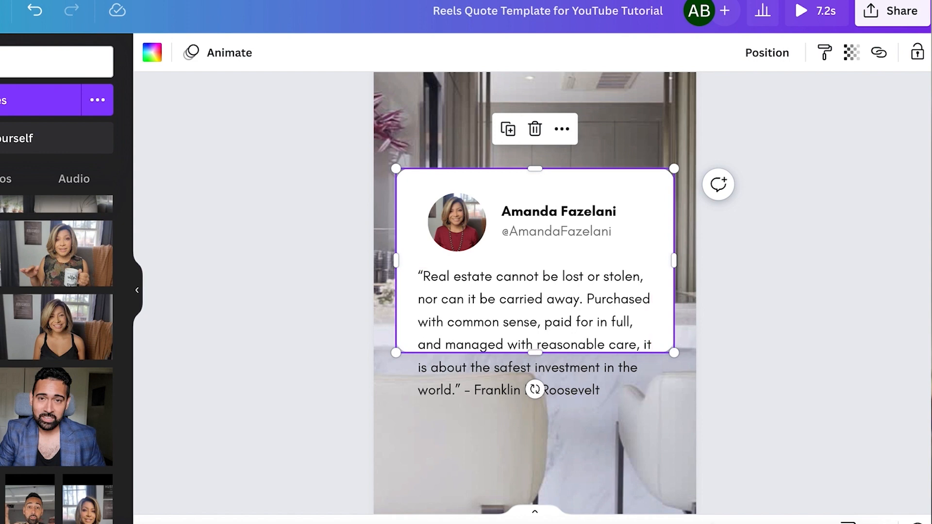
key(ctrl+plus)
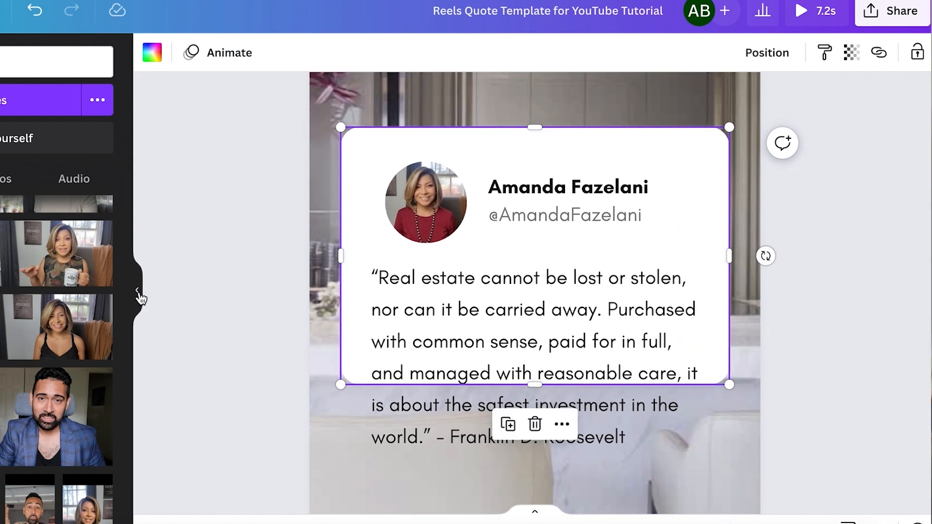
click(138, 294)
scroll(758, 369, down, 2)
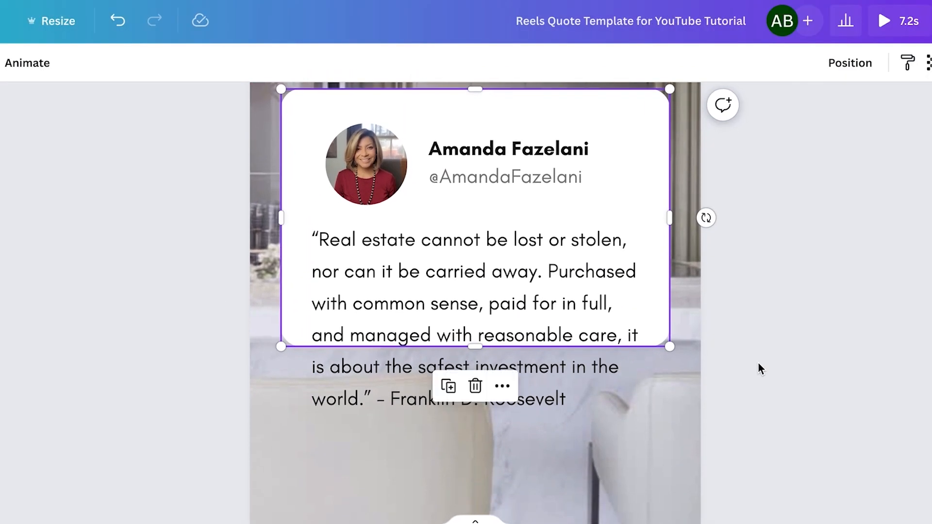
drag(477, 347, 477, 446)
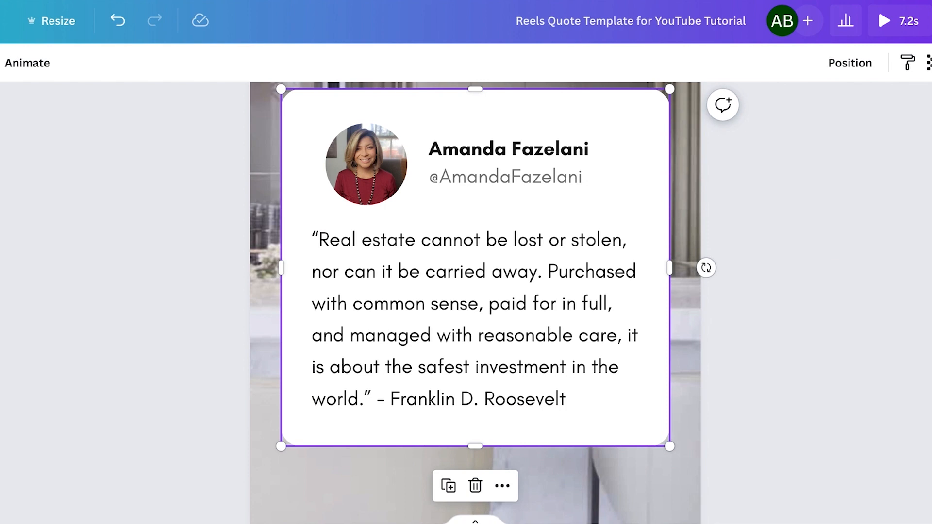
key(ctrl+minus)
key(ctrl+minus)
key(ctrl+minus)
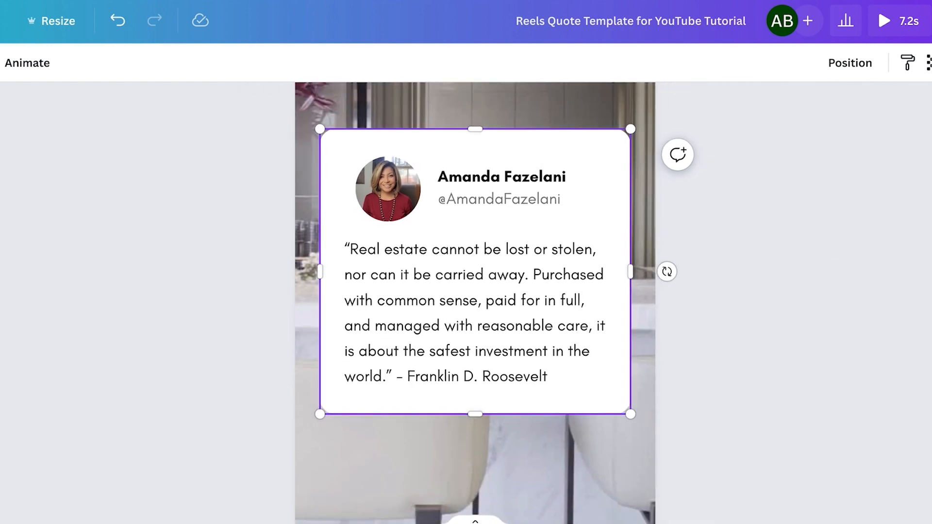
- Select the card with its photo, name, handle and quote, and nudge it upward
click(741, 430)
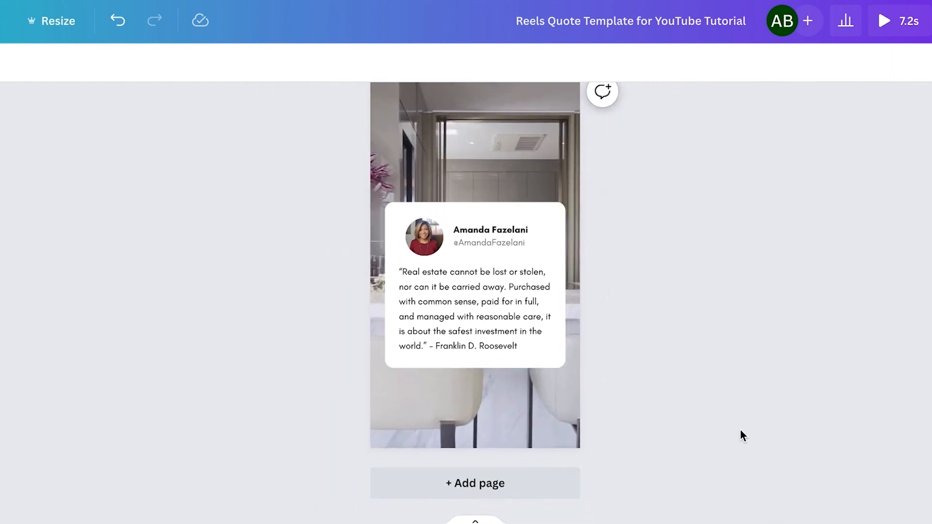
scroll(740, 430, up, 1)
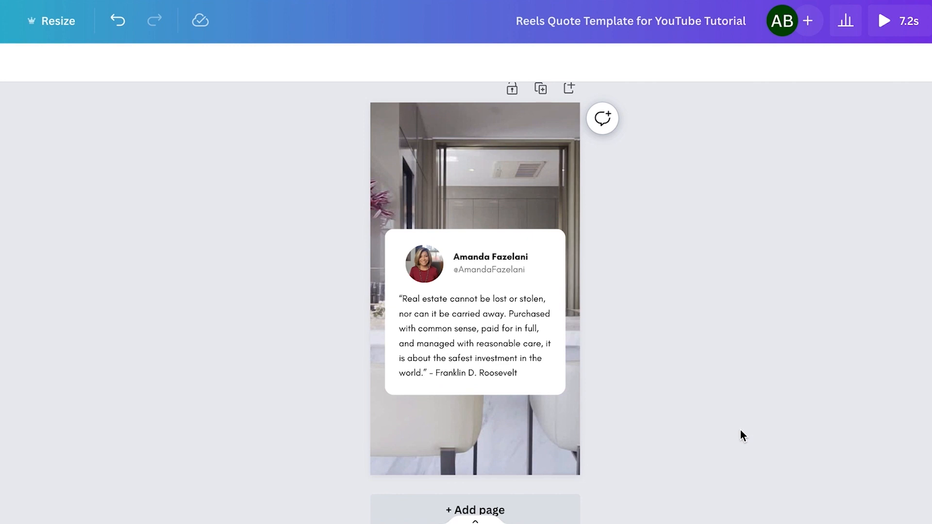
drag(345, 232, 612, 366)
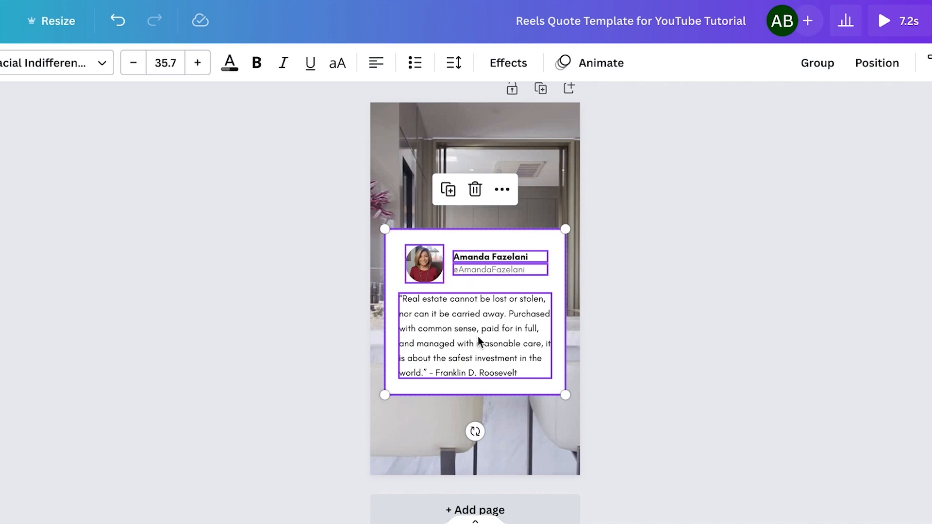
drag(478, 335, 479, 310)
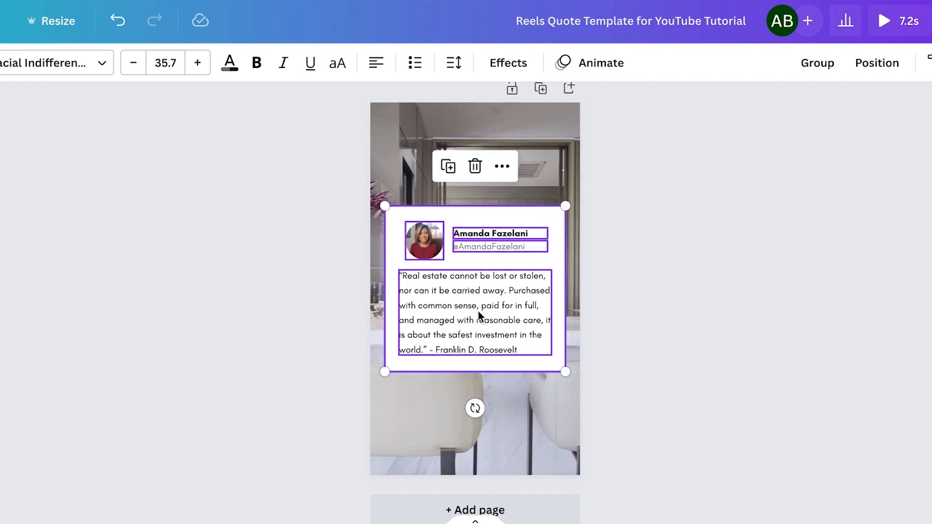
click(644, 317)
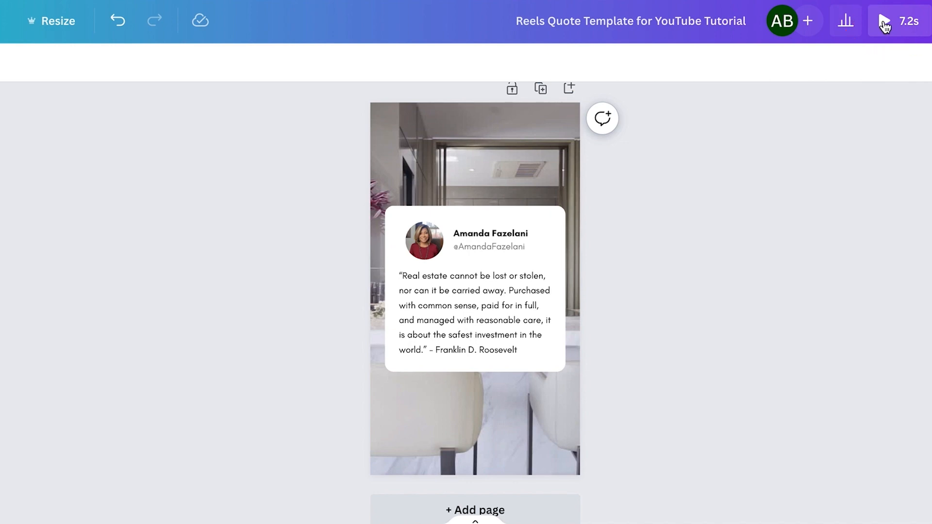
click(885, 22)
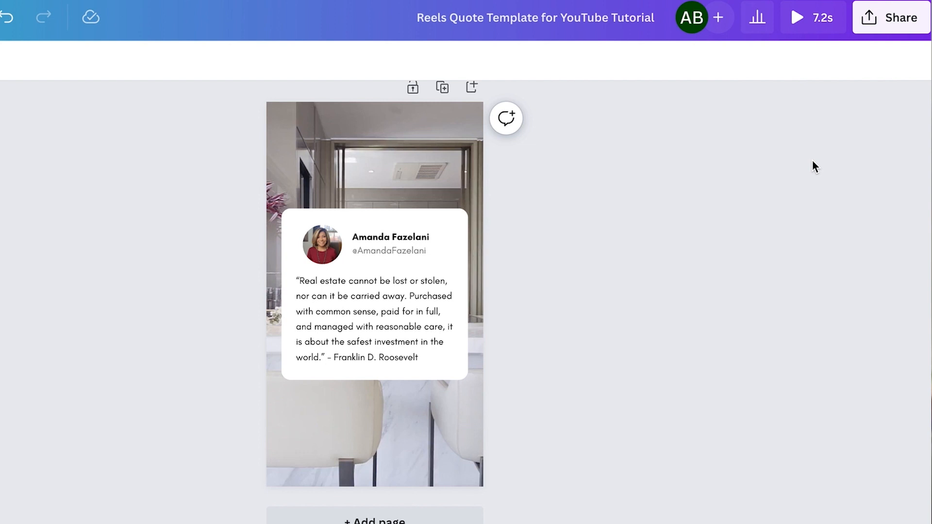
- Download the reel as an MP4 video at 1080p
click(894, 24)
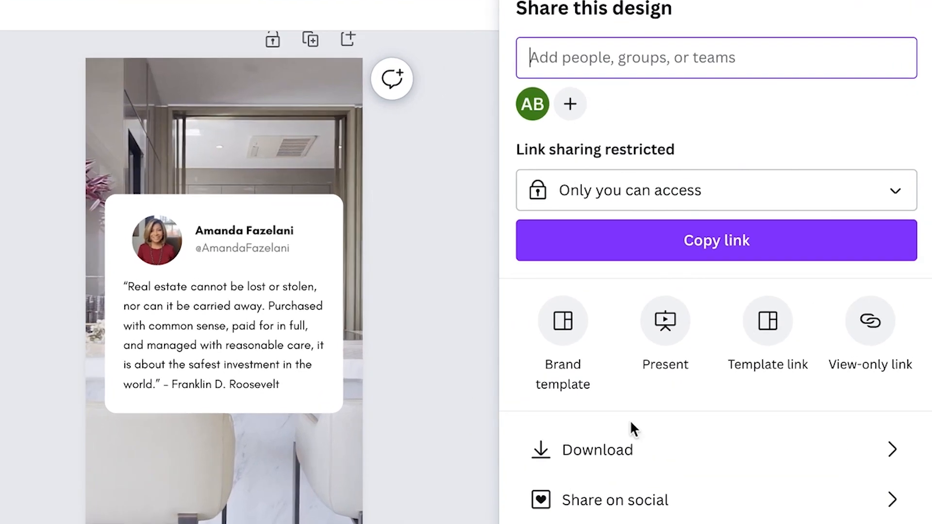
click(604, 456)
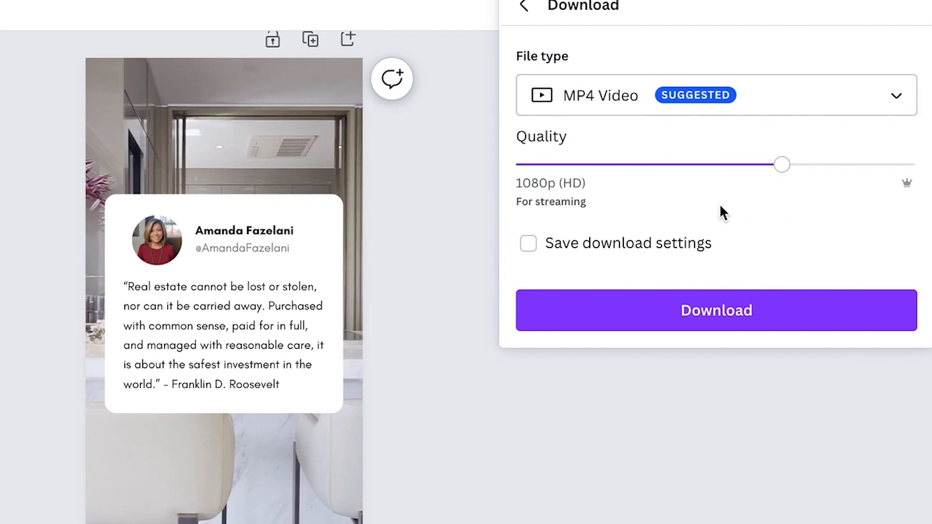
click(746, 314)
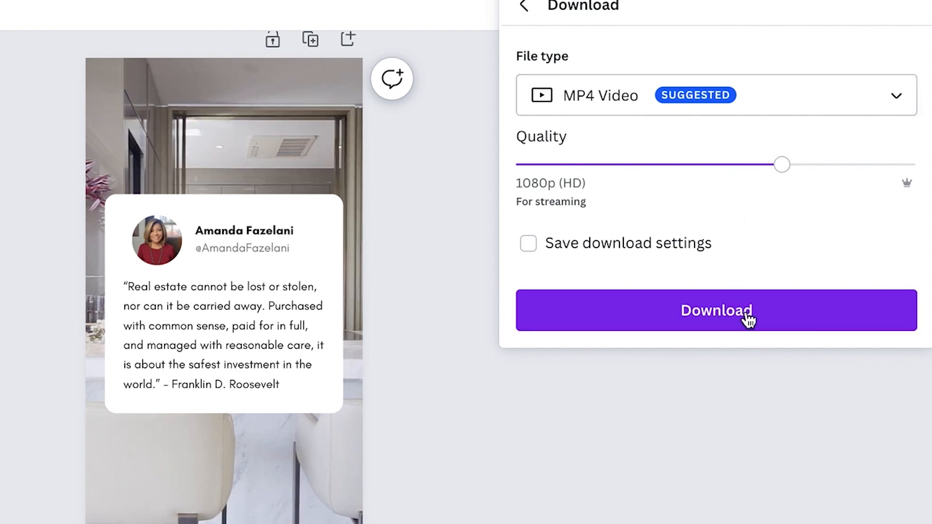